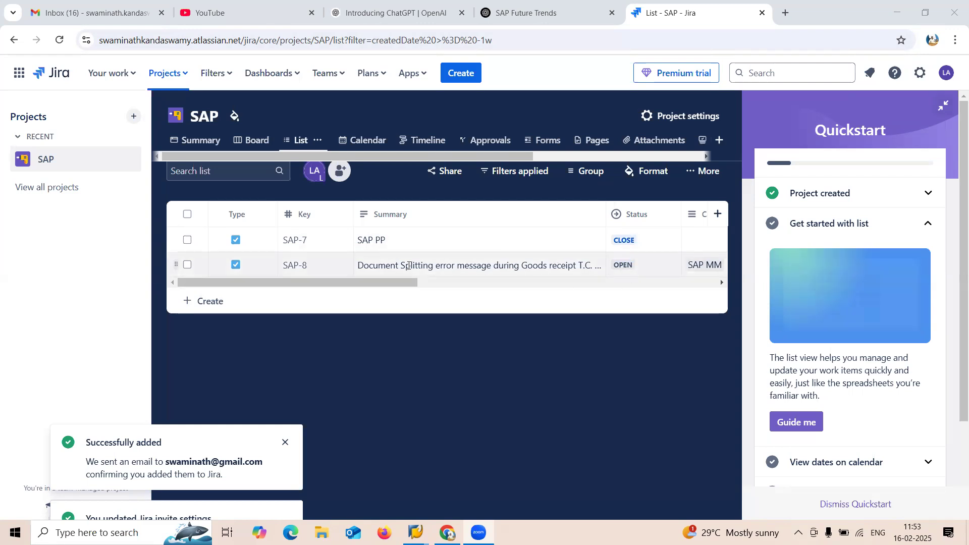
click(296, 266)
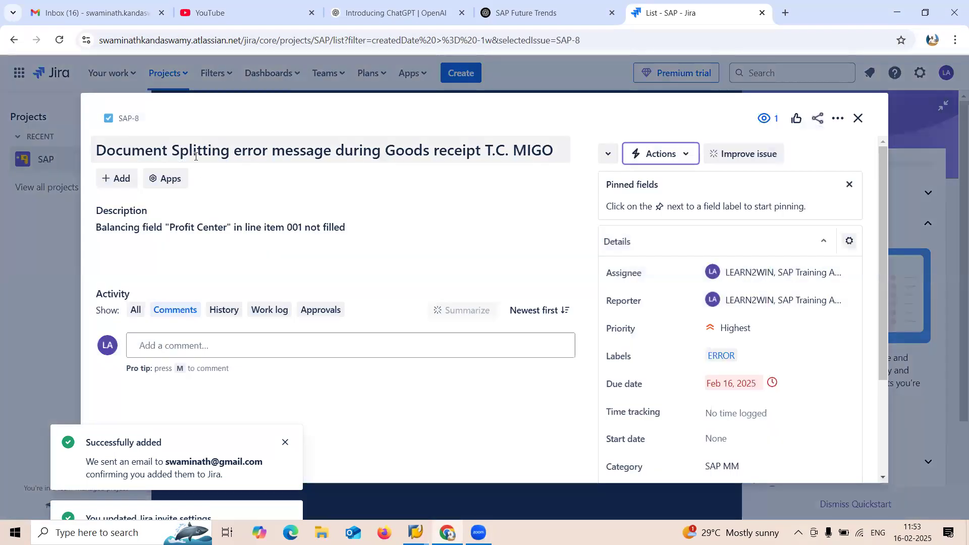
click(232, 150)
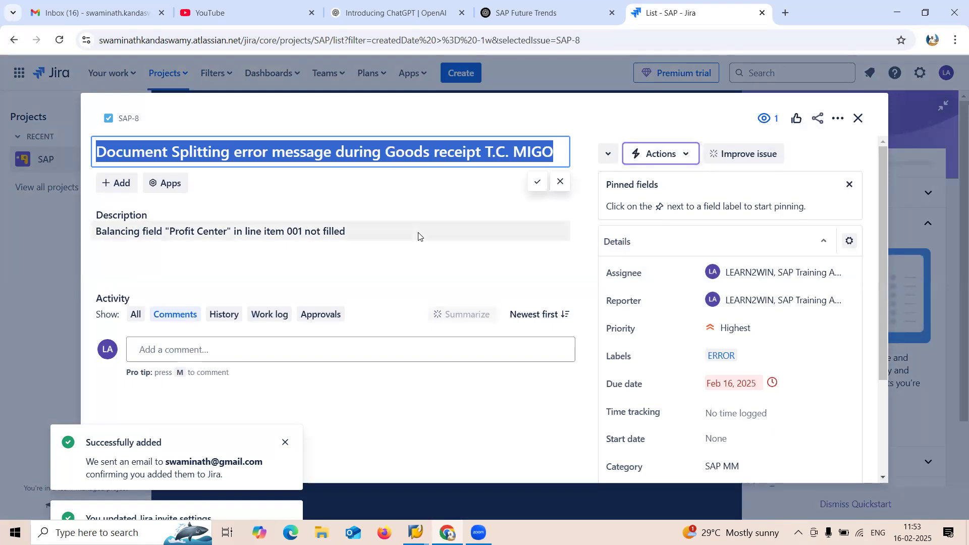
key(Escape)
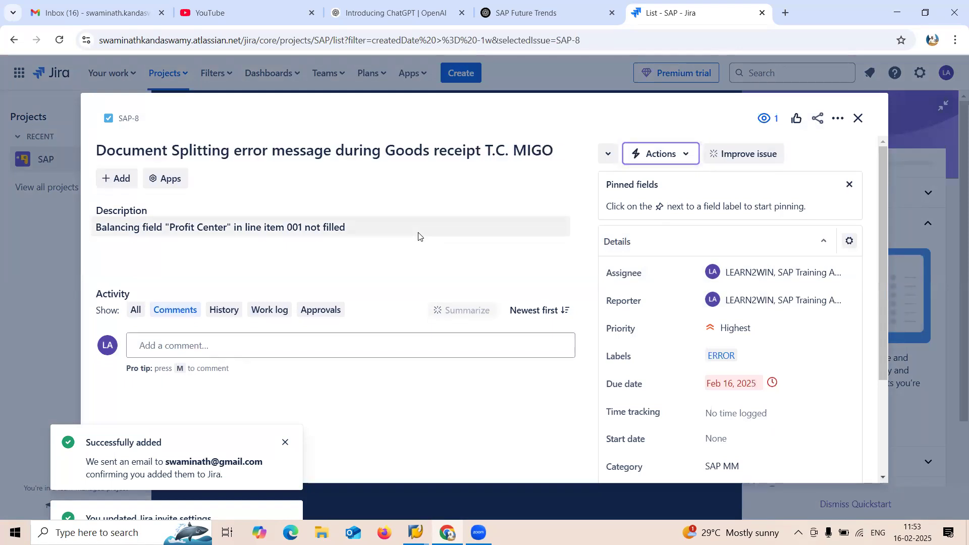
click(198, 230)
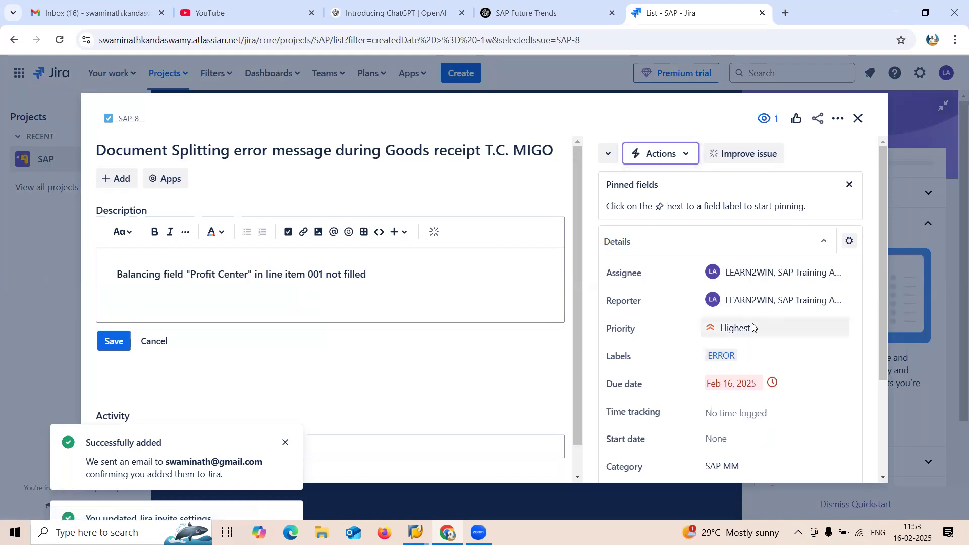
drag(881, 306, 883, 379)
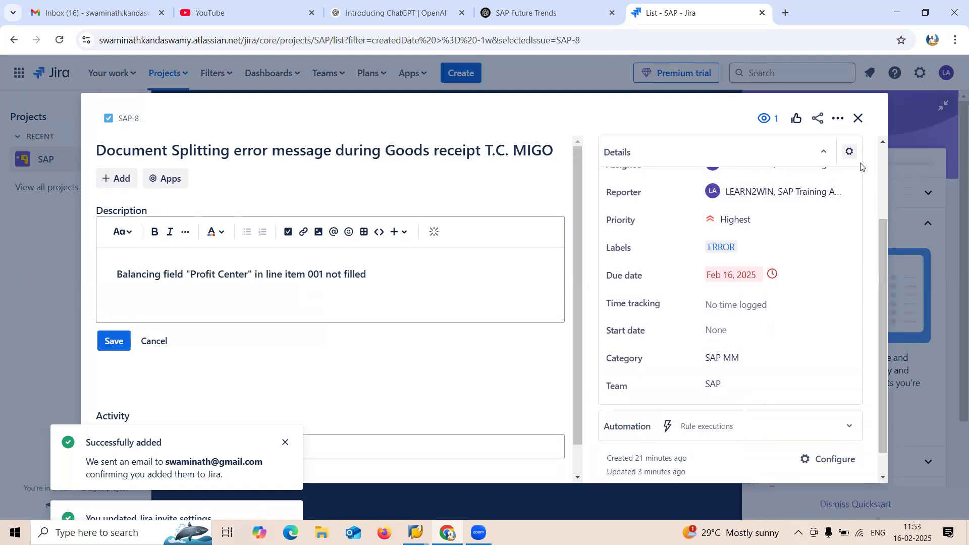
click(859, 120)
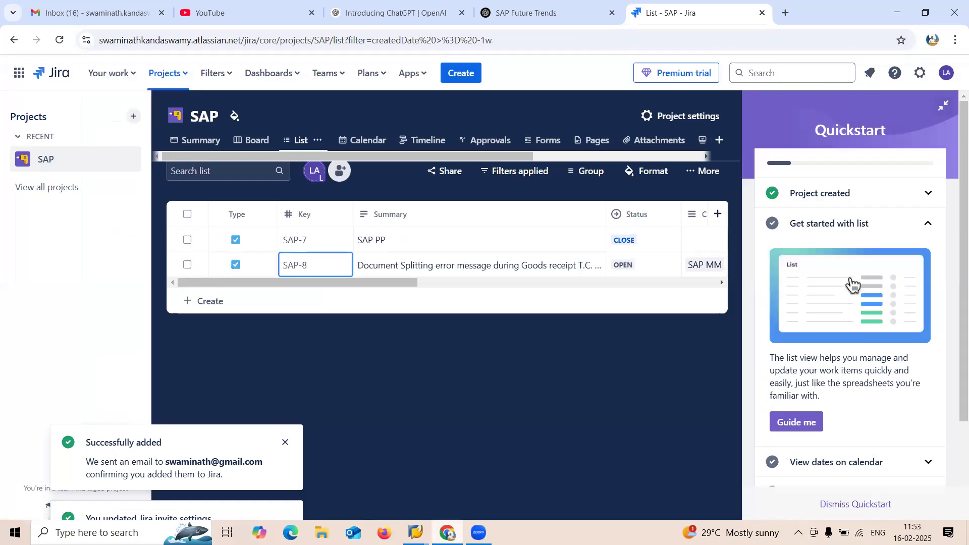
mouse_move(416, 532)
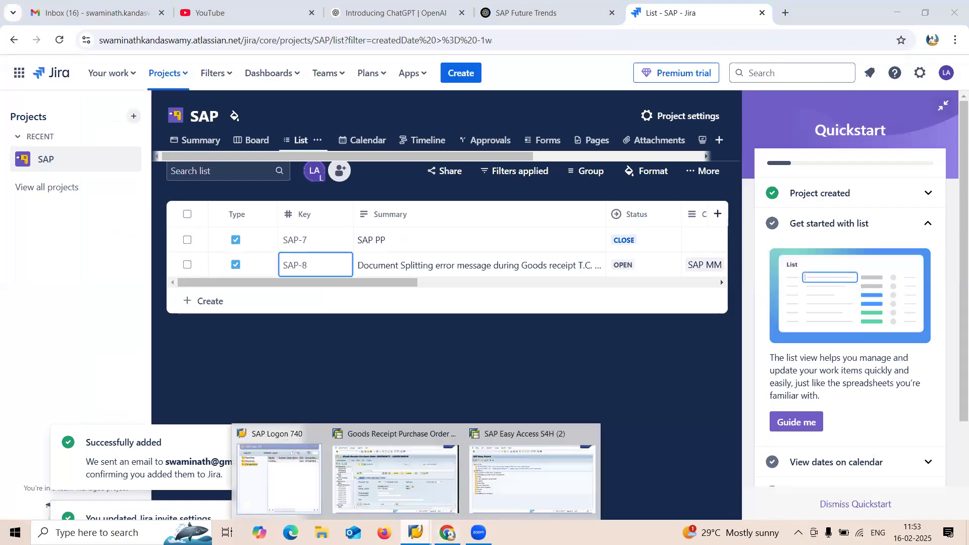
click(420, 492)
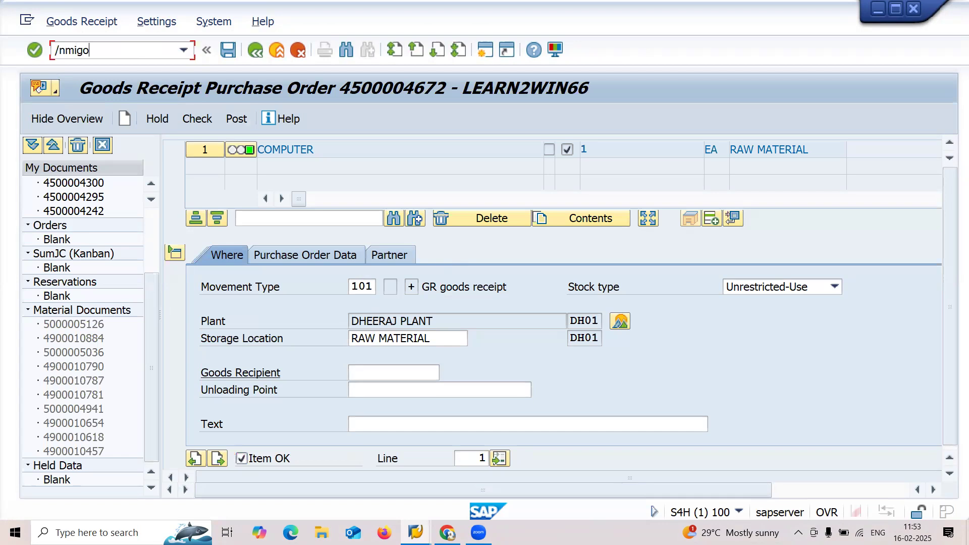
key(Return)
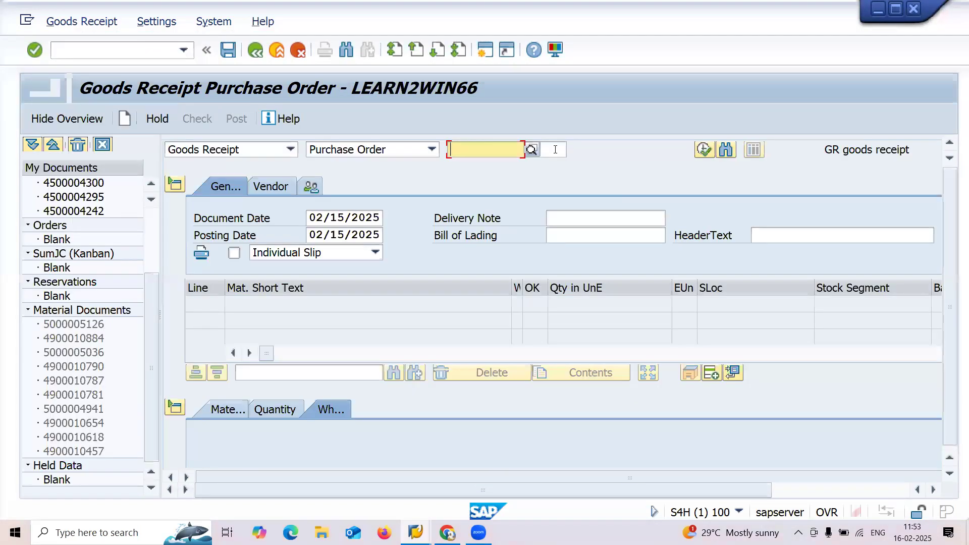
text(4500004672)
key(Return)
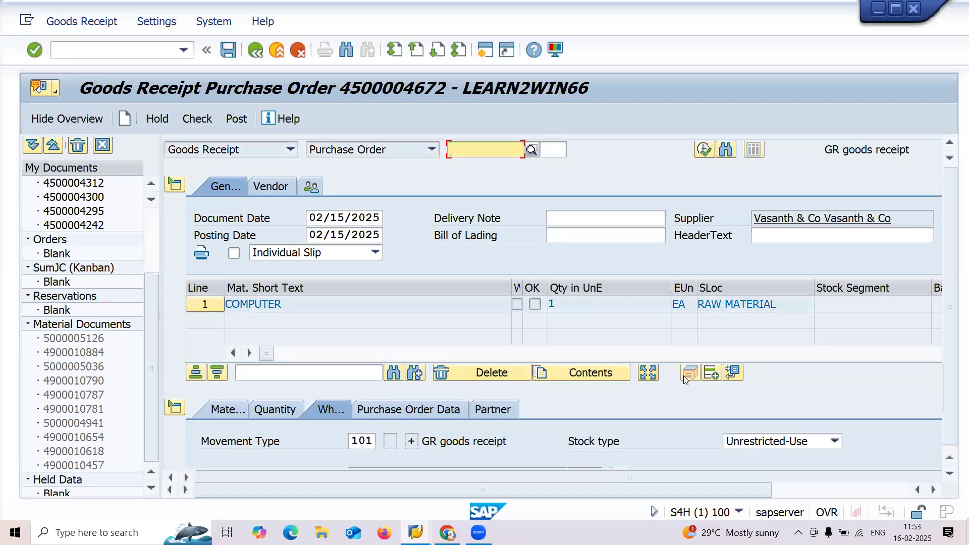
click(714, 376)
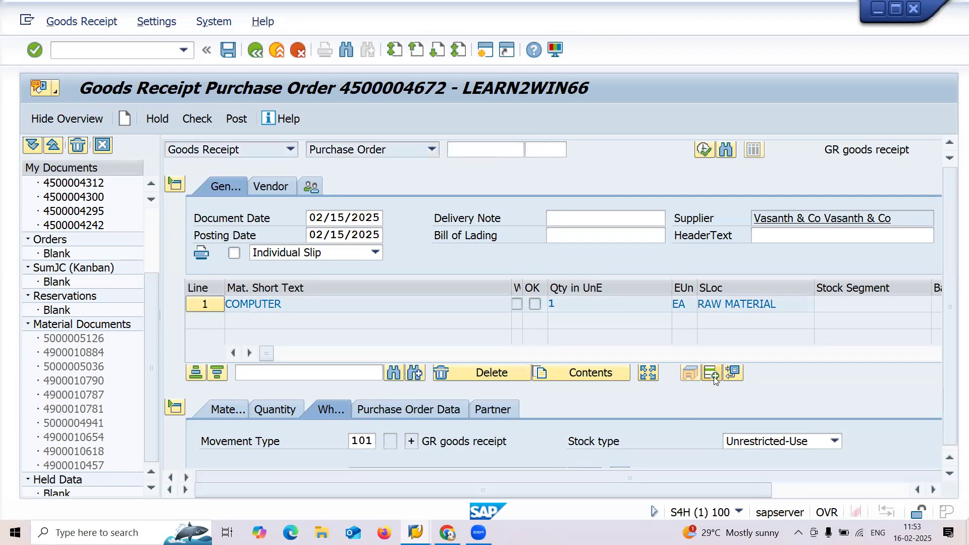
click(535, 305)
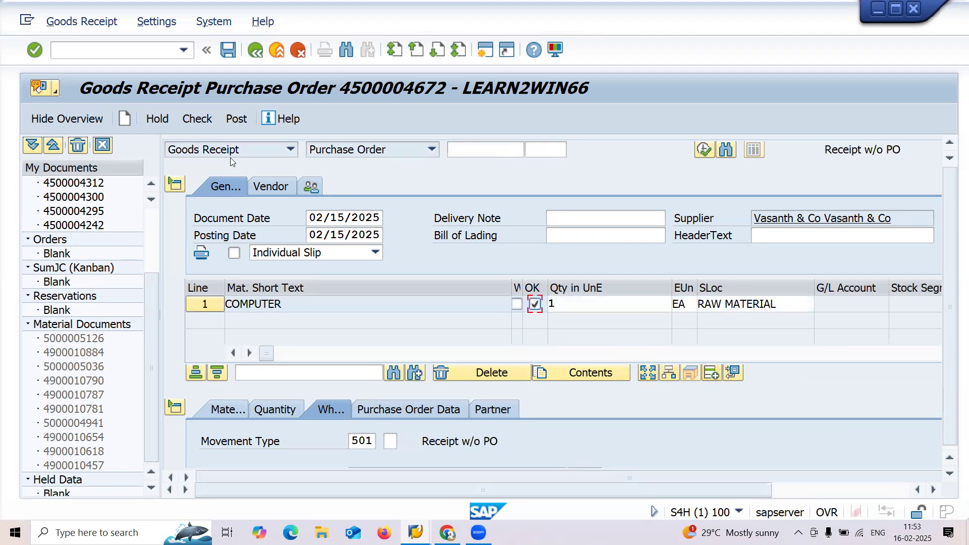
Post the goods receipt, dismiss the Profit Center balancing error log, and run /NSPRO
click(235, 118)
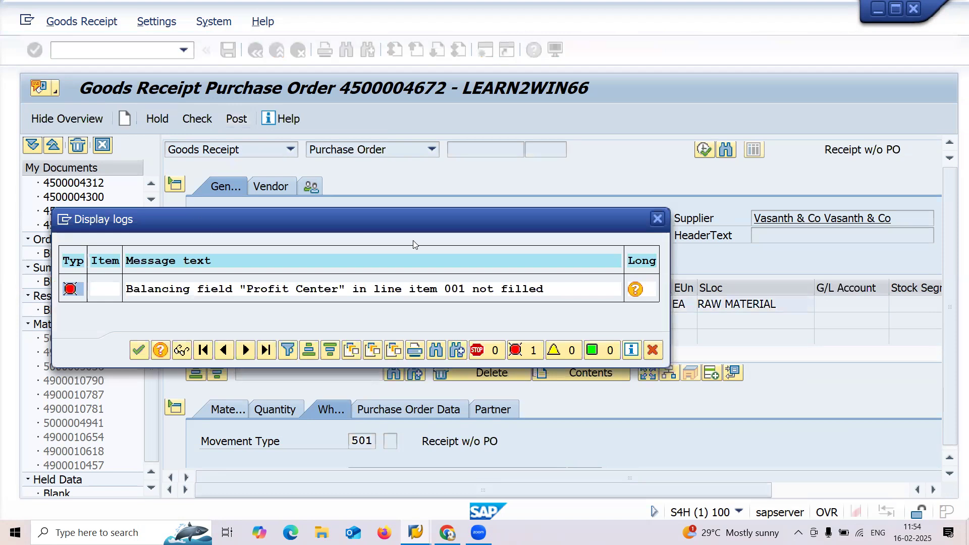
click(139, 350)
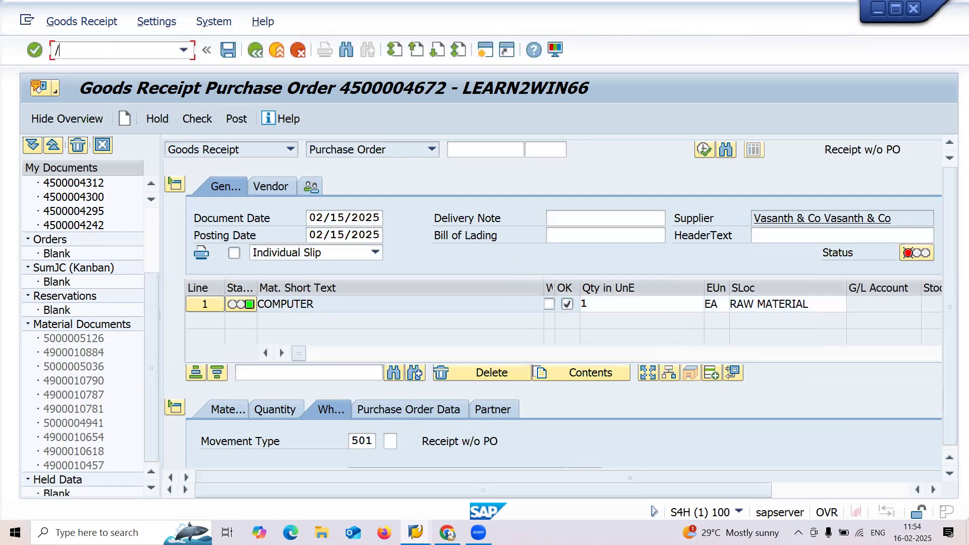
key(Return)
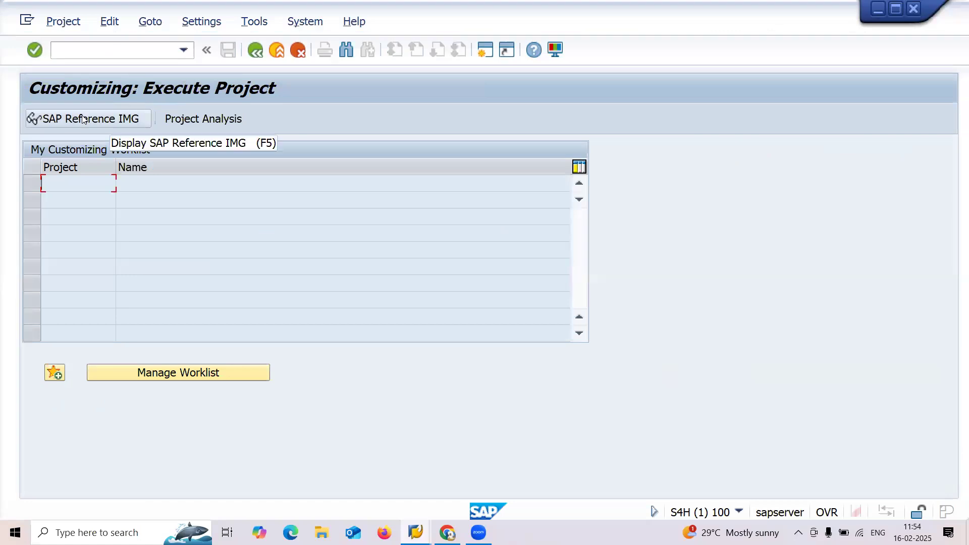
Run Define Document Splitting Characteristics for General Ledger Accounting, found under Financial Accounting > General Ledger Accounting > Business Transactions > Document Splitting
click(83, 120)
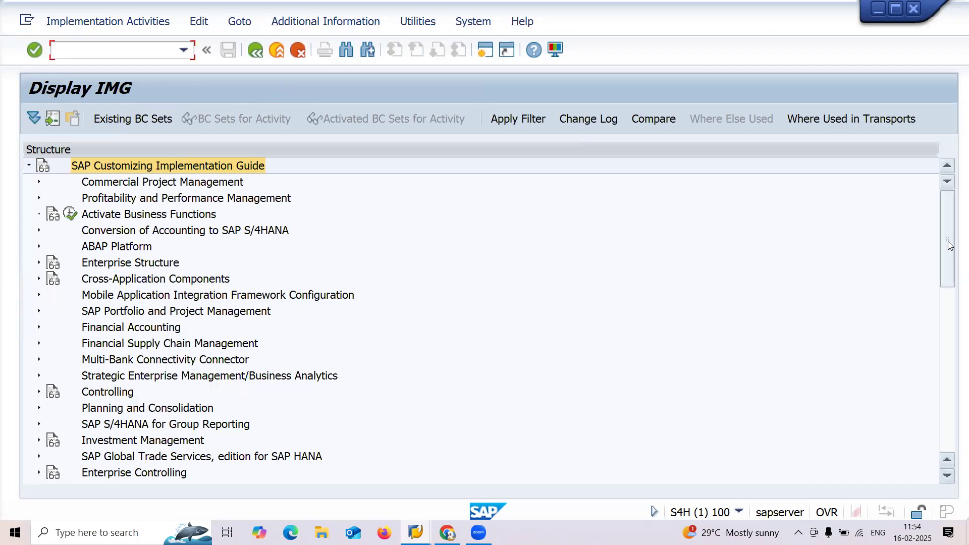
mouse_move(948, 248)
mouse_down()
mouse_move(953, 297)
mouse_move(955, 233)
mouse_up()
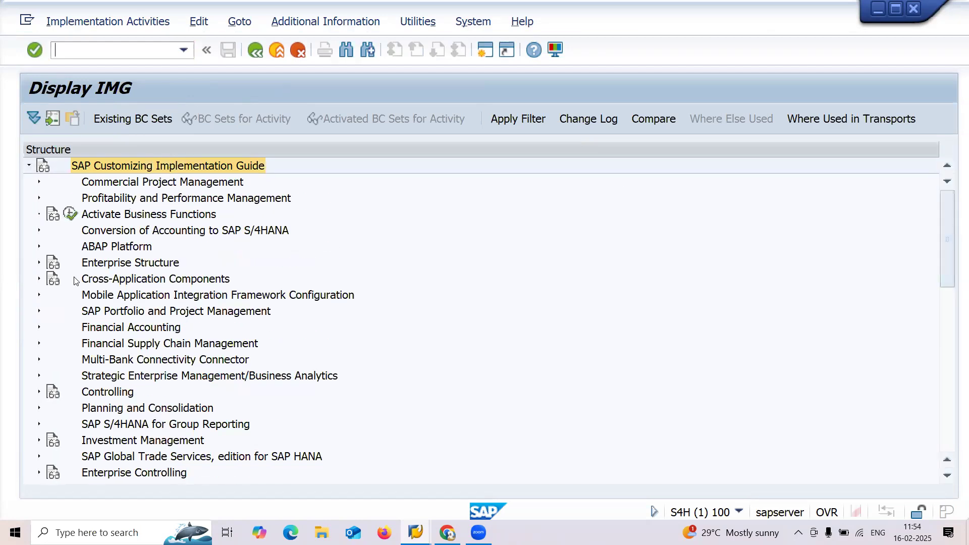
click(37, 328)
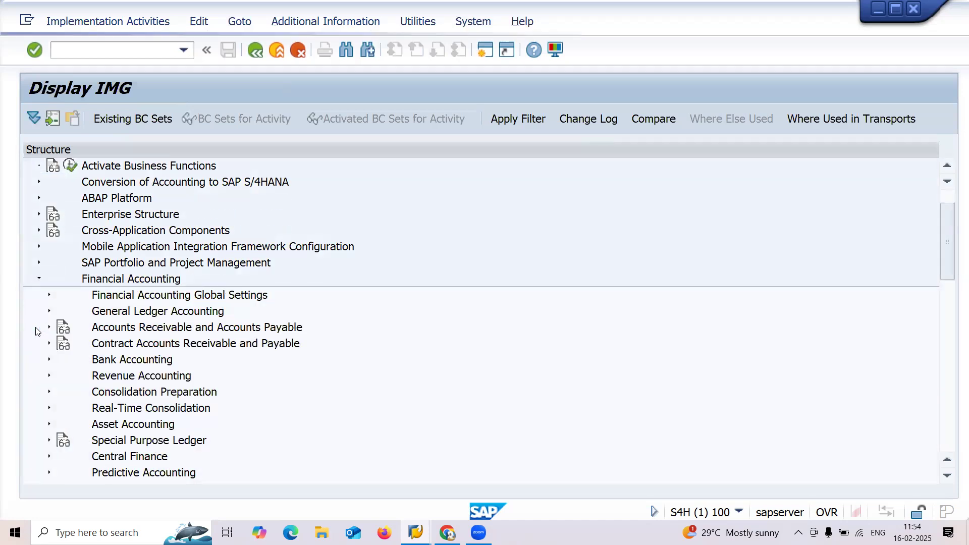
drag(954, 220, 953, 241)
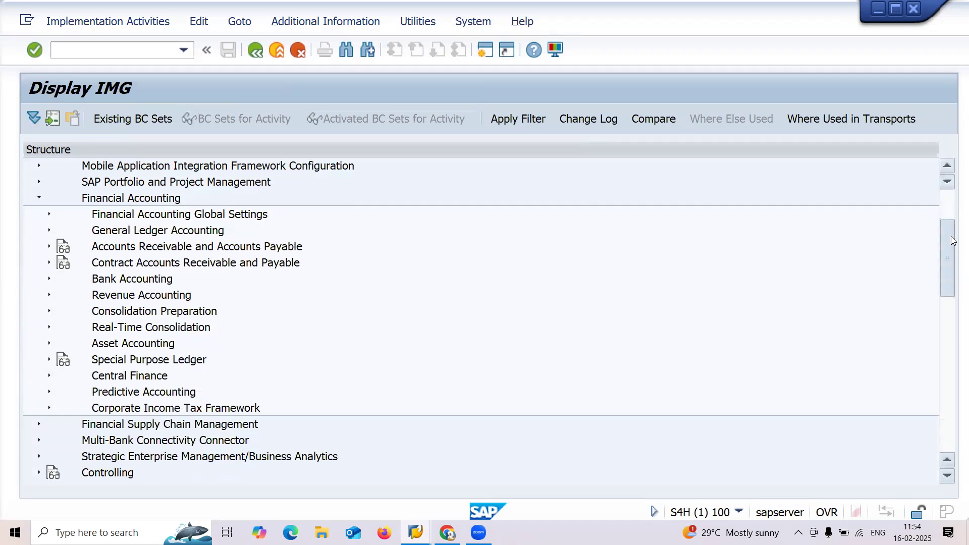
click(49, 231)
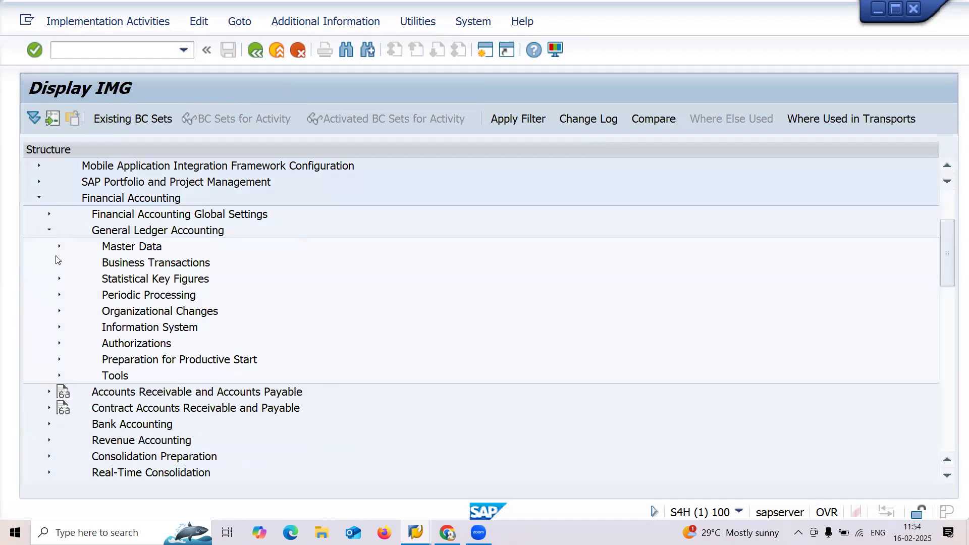
click(59, 263)
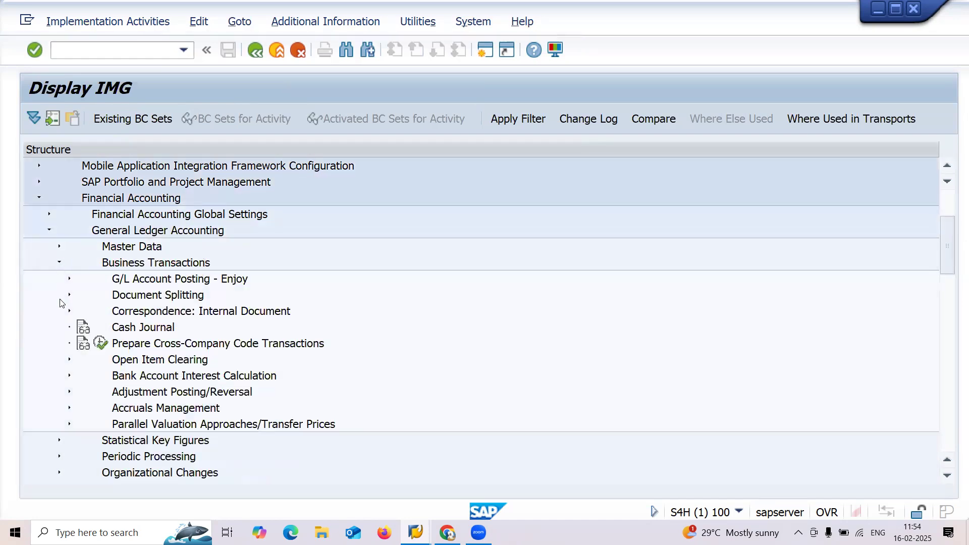
click(69, 297)
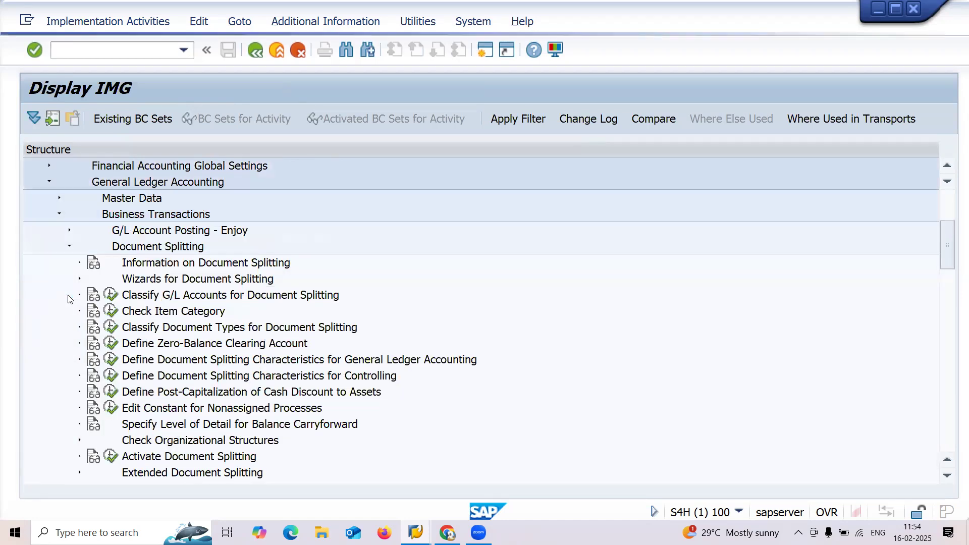
click(296, 360)
click(115, 359)
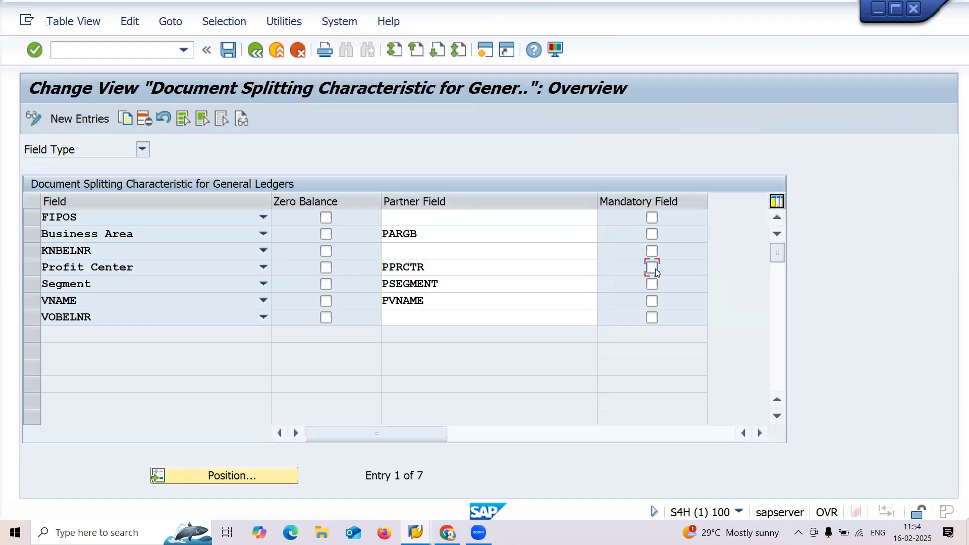
Save the splitting characteristics changes and confirm them under customizing request S4HK905728
click(226, 52)
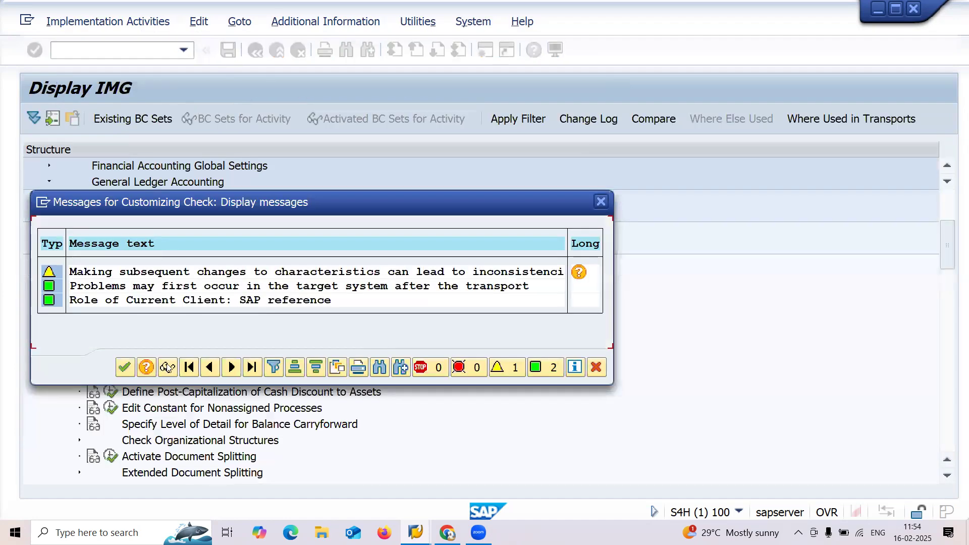
click(124, 368)
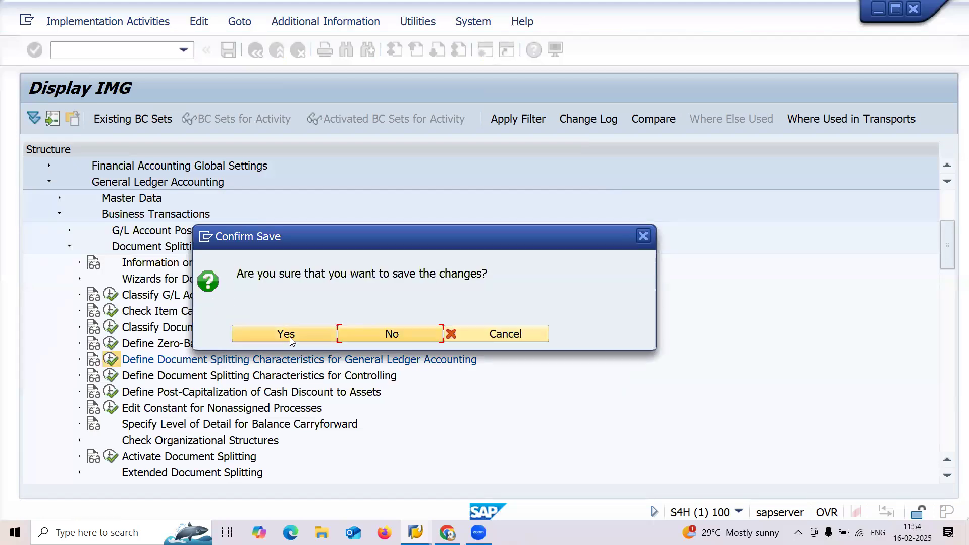
click(290, 337)
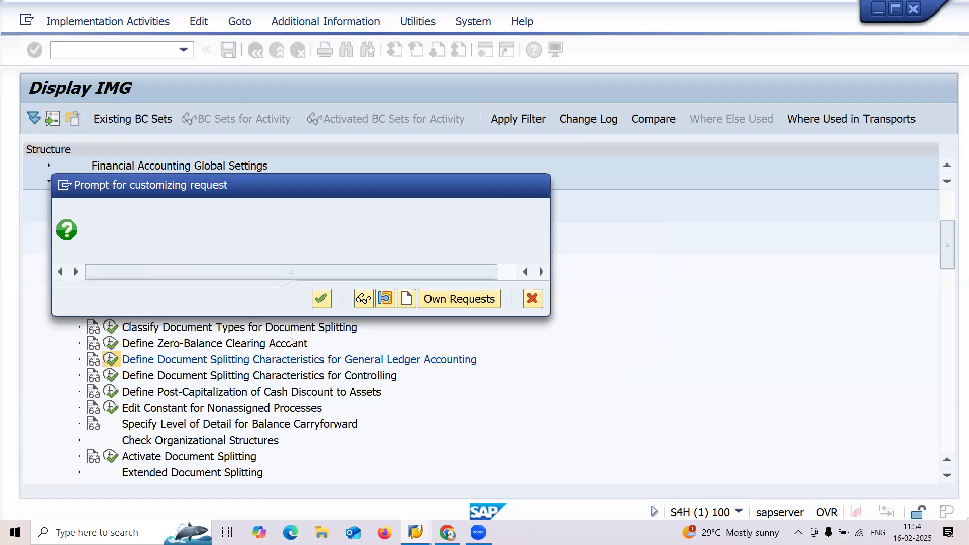
click(323, 301)
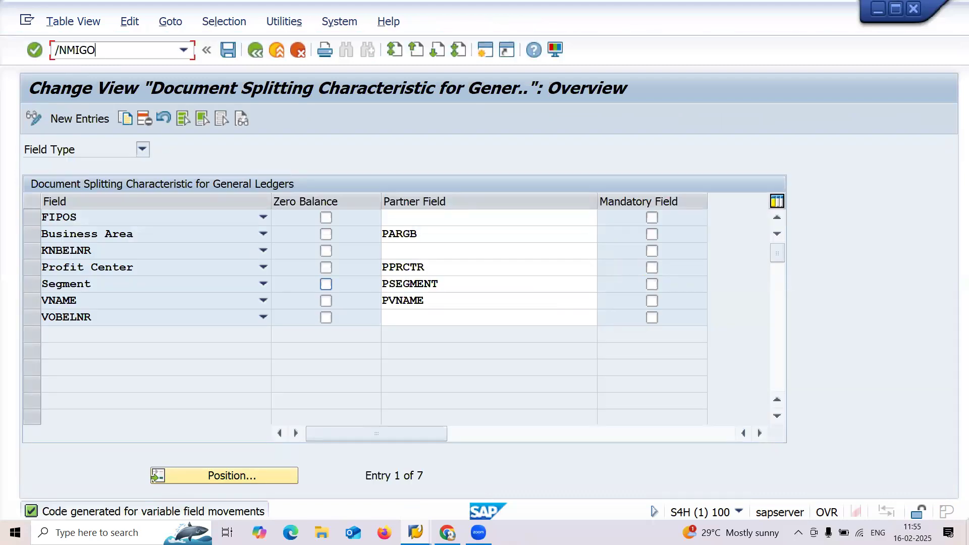
key(Return)
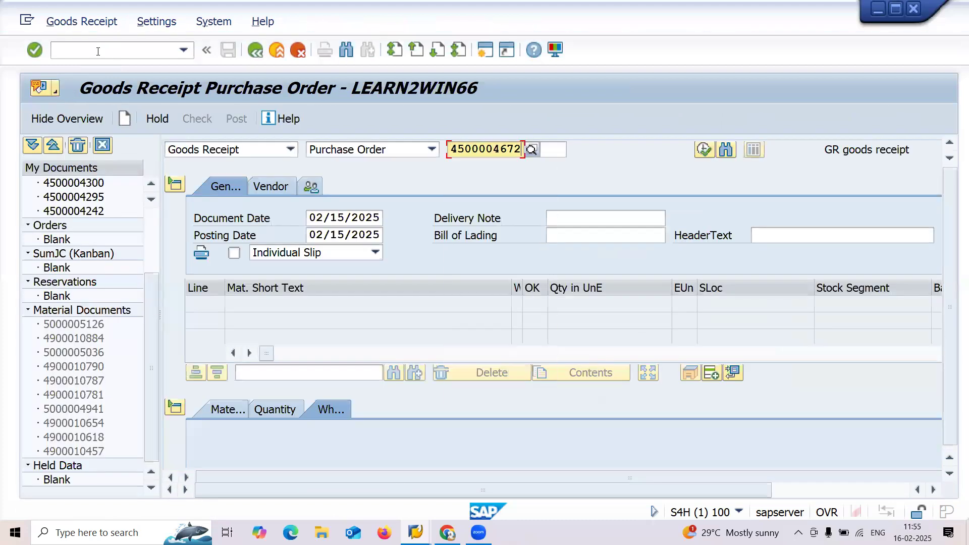
key(Return)
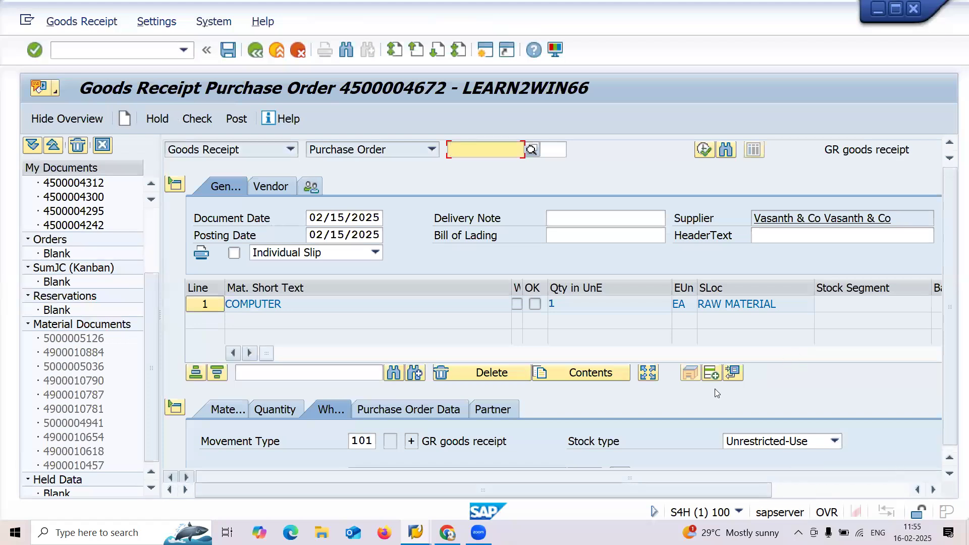
click(884, 490)
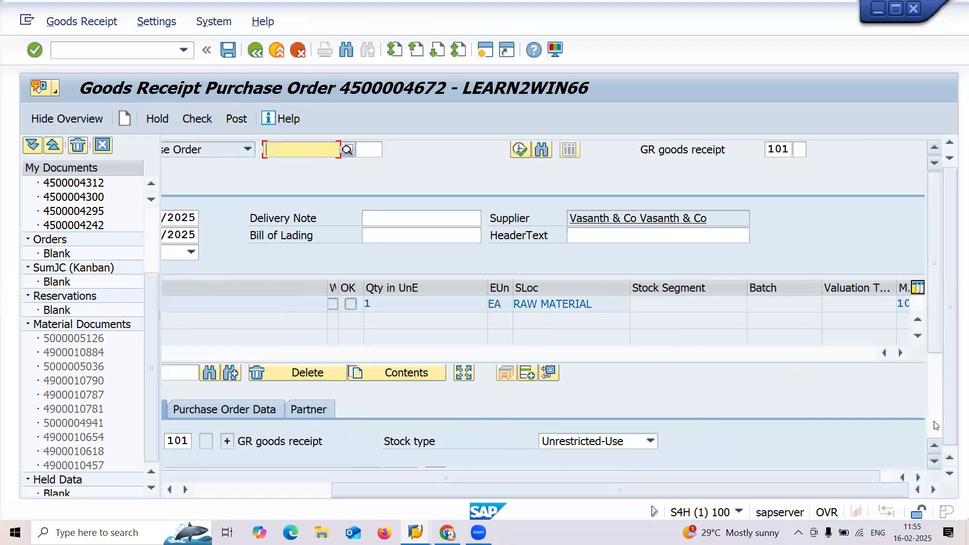
scroll(225, 485, down, 5)
click(224, 492)
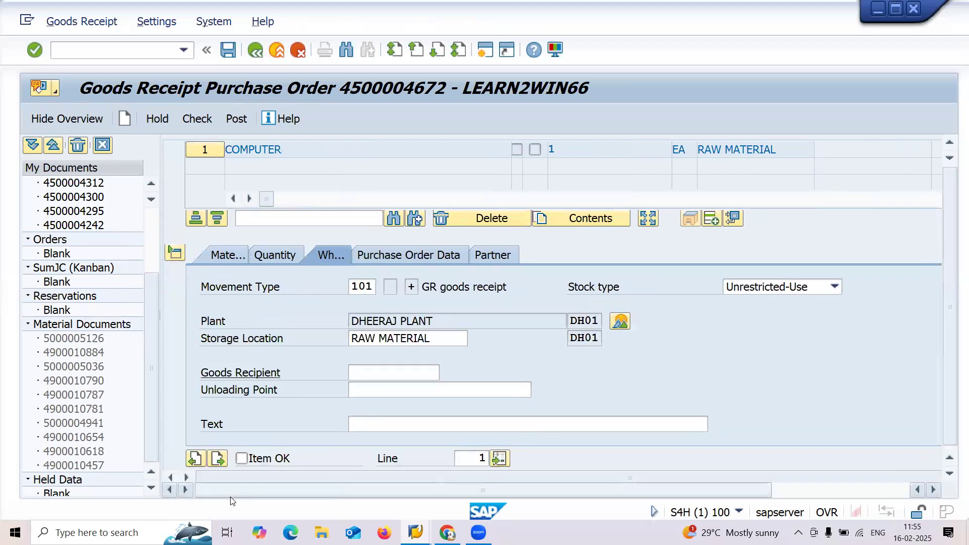
click(238, 120)
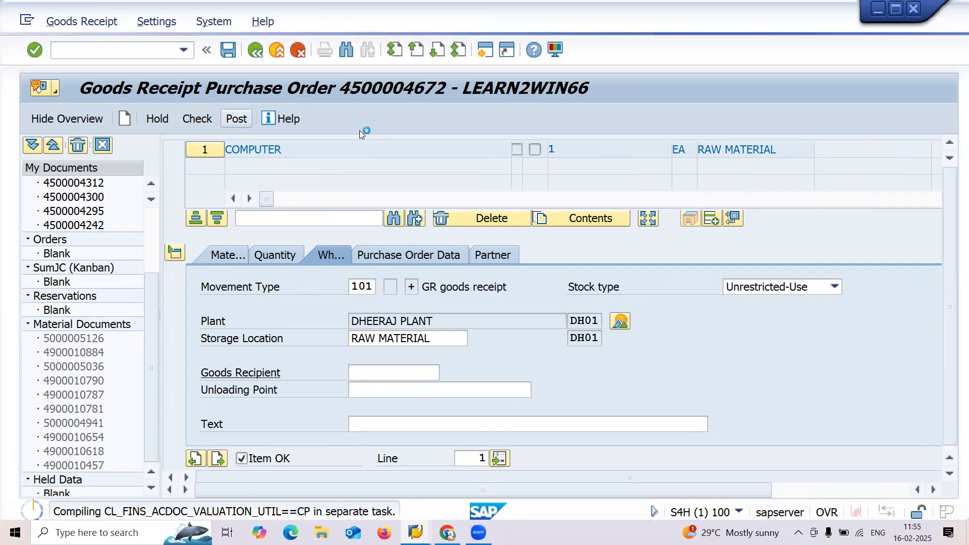
Change Jira ticket SAP-8's status from OPEN to CLOSE in the list view
click(448, 532)
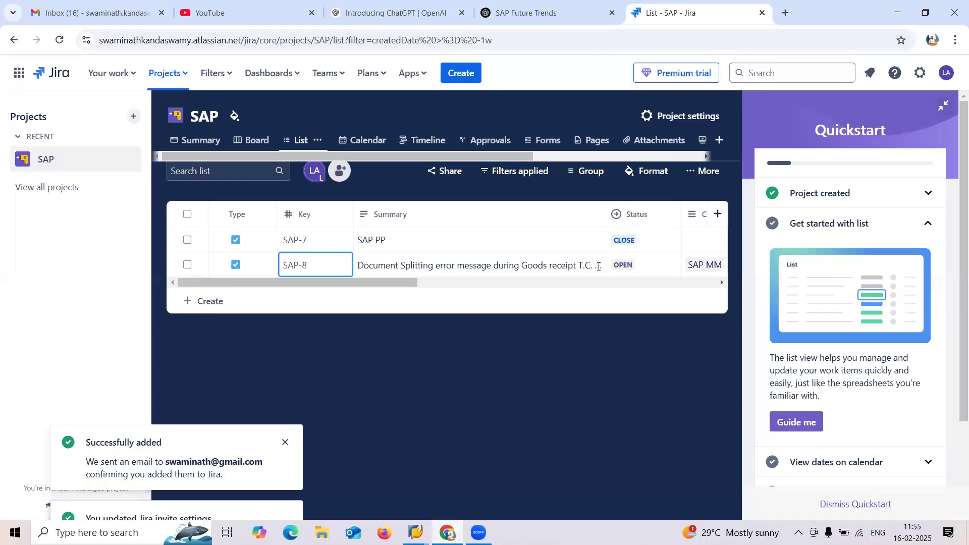
click(625, 269)
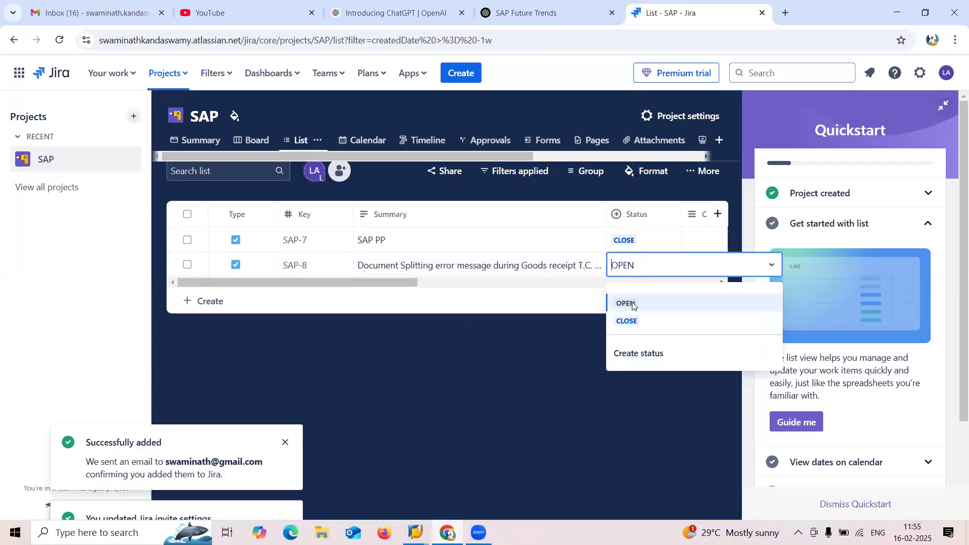
click(629, 321)
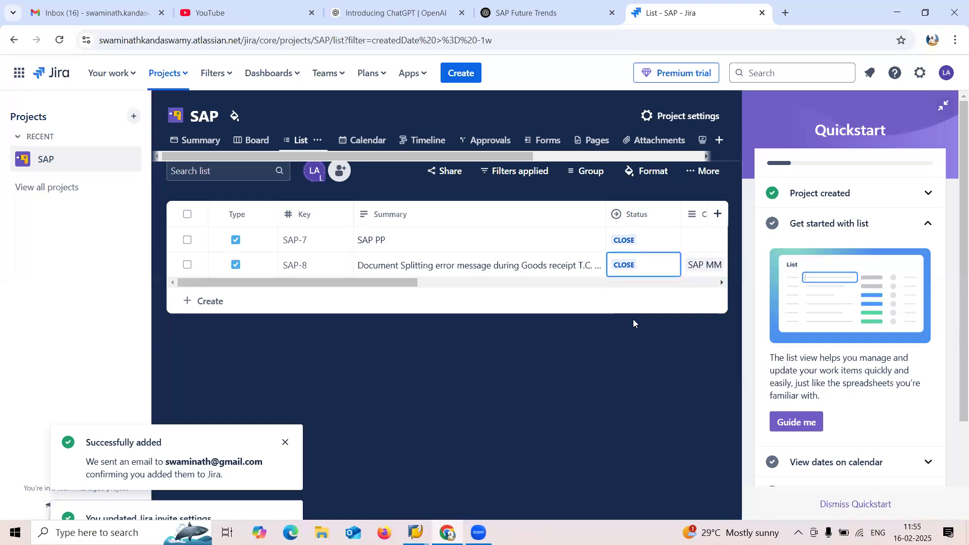
click(723, 284)
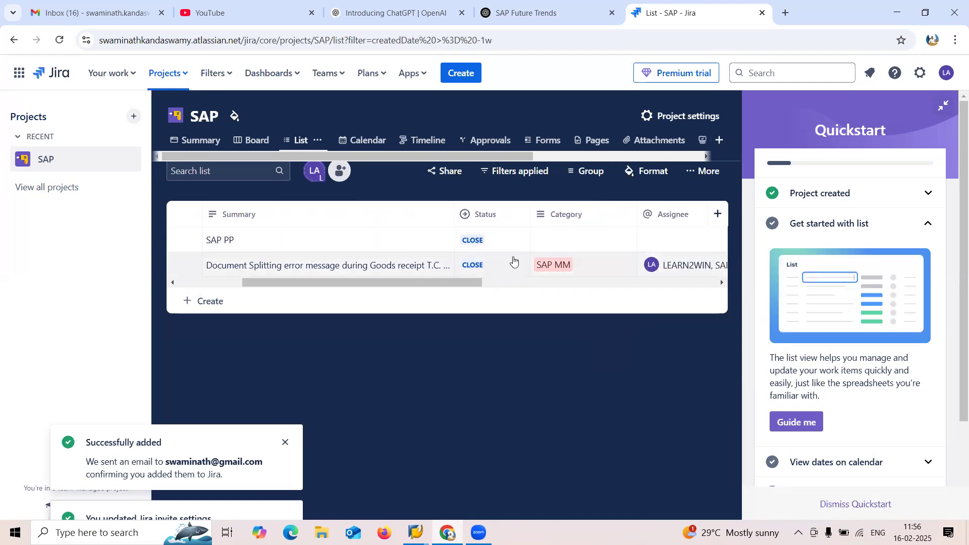
click(209, 283)
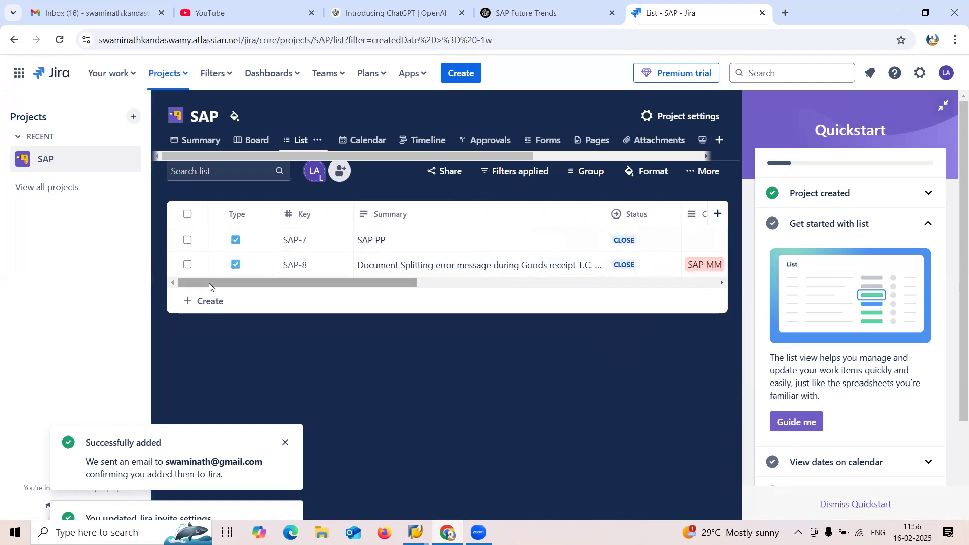
mouse_move(416, 532)
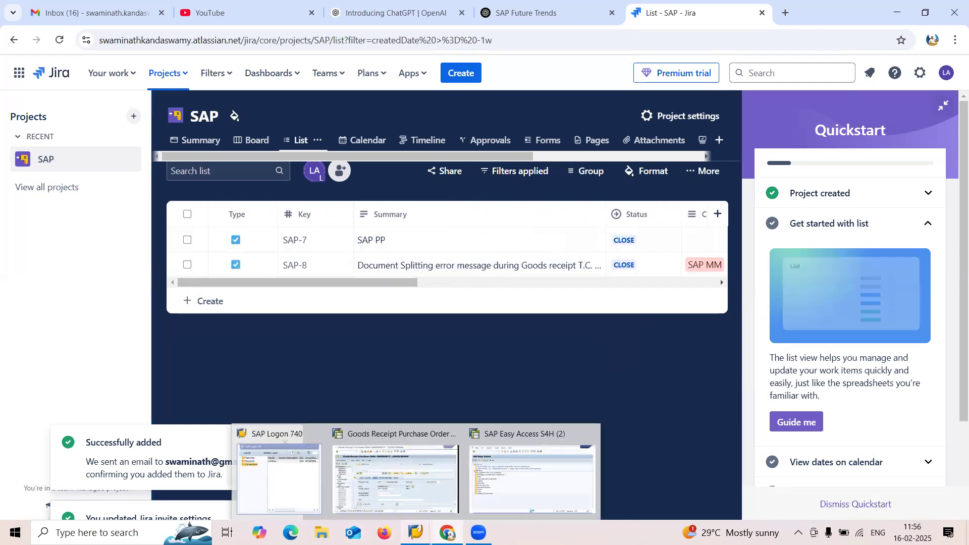
click(390, 484)
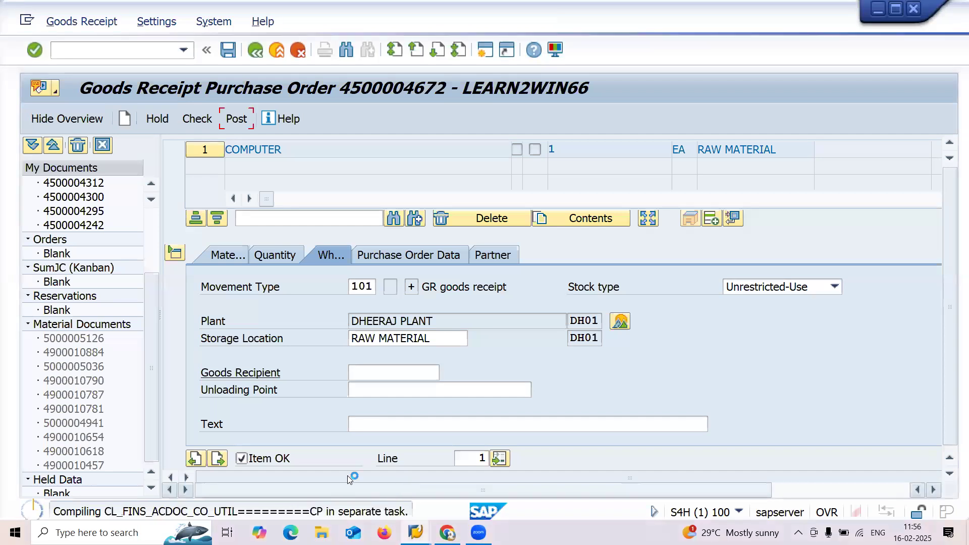